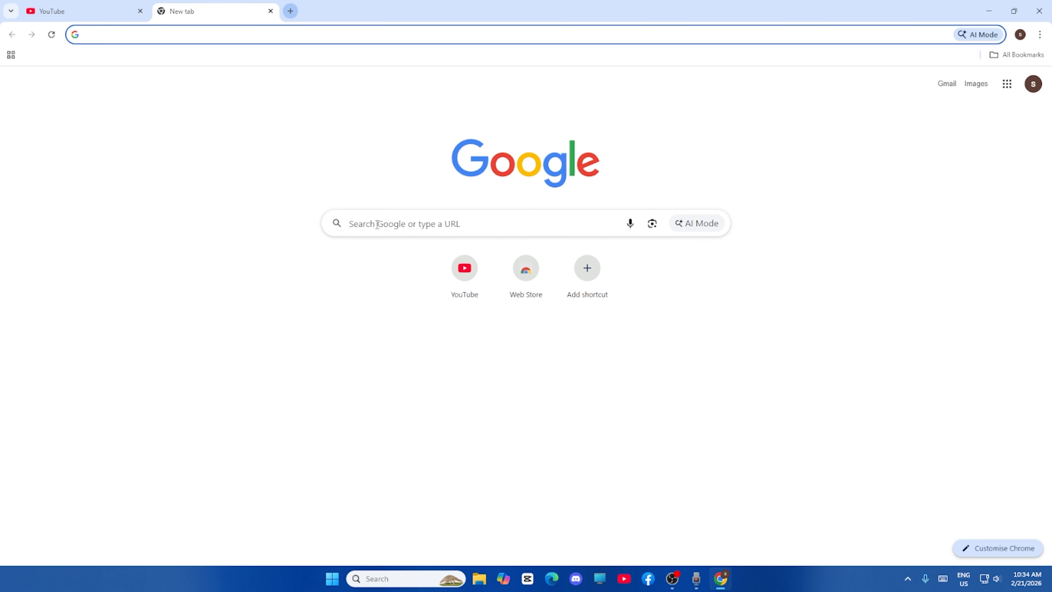
# Search Google for "handbrake" and open the official handbrake.fr website
pyautogui.click(377, 224)
pyautogui.write('ha')
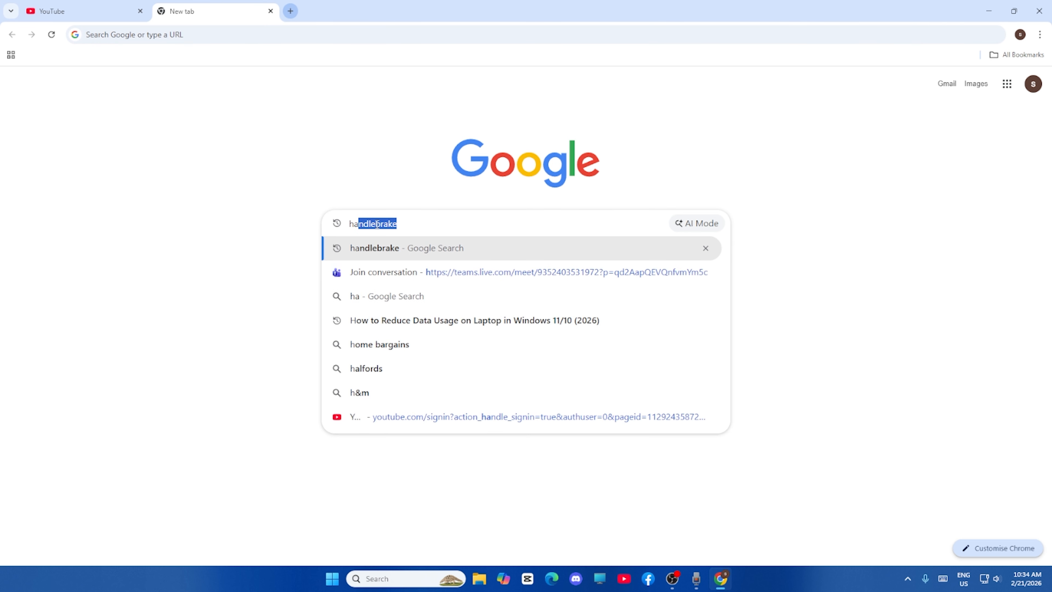
pyautogui.write('ndbrake')
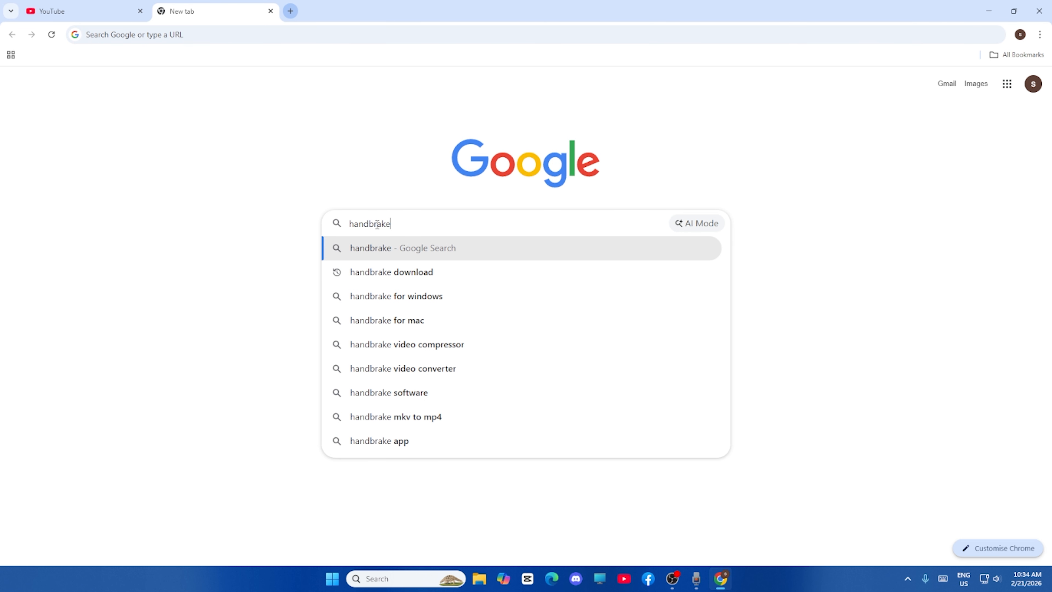
pyautogui.press('Return')
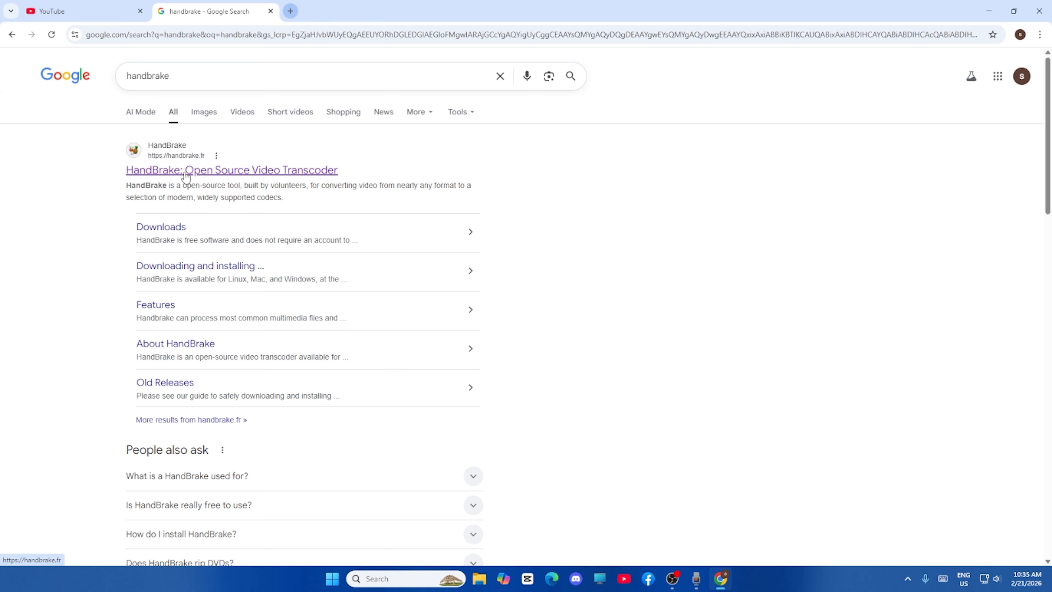
pyautogui.click(201, 170)
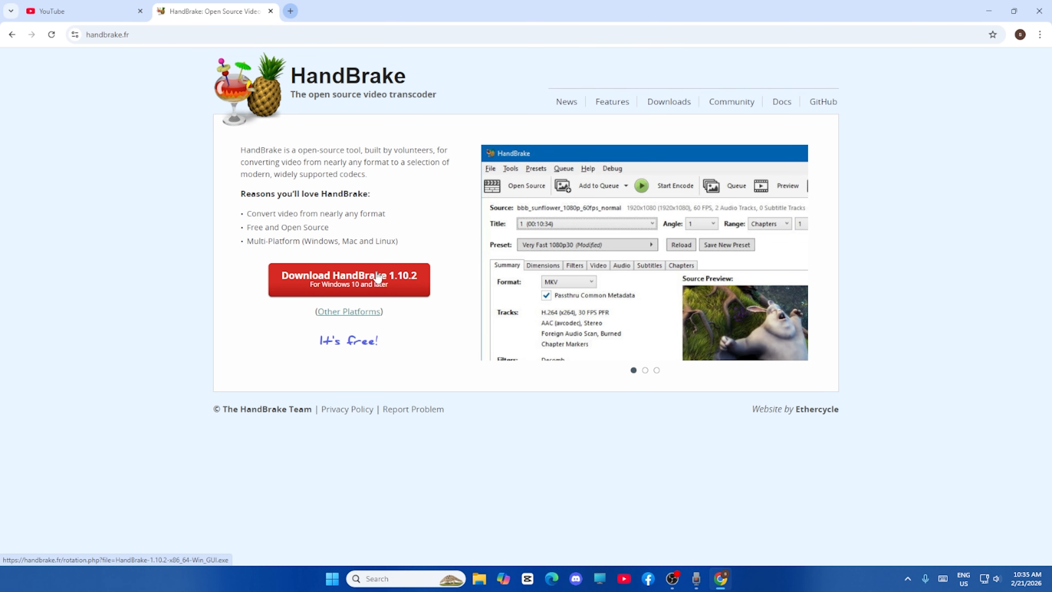
# Download the HandBrake 1.10.2 installer for Windows, dealing with the blocked unverified download, and show the finished file in its folder
pyautogui.click(351, 283)
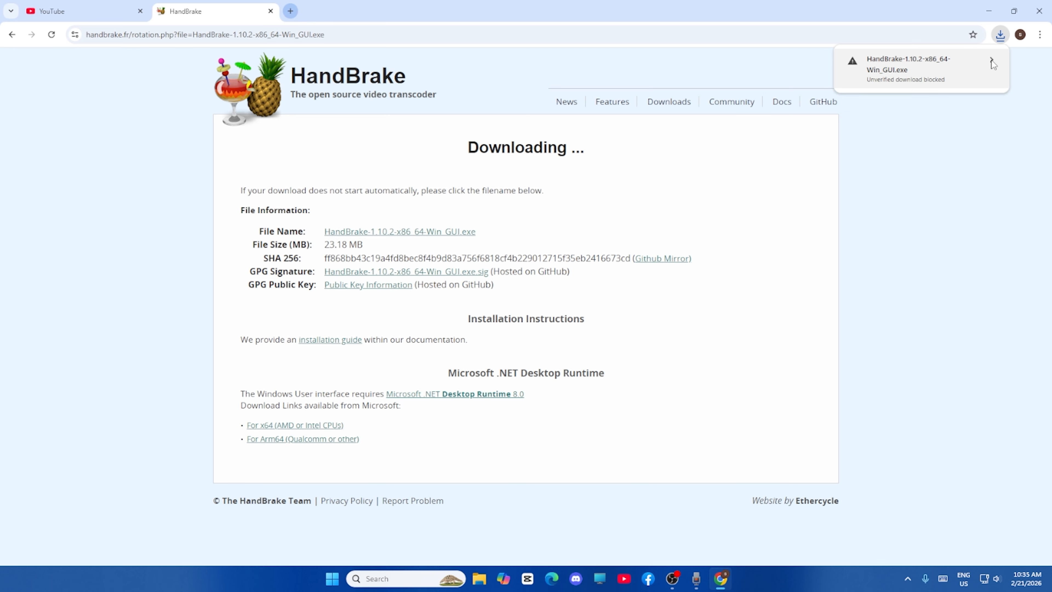
pyautogui.click(991, 61)
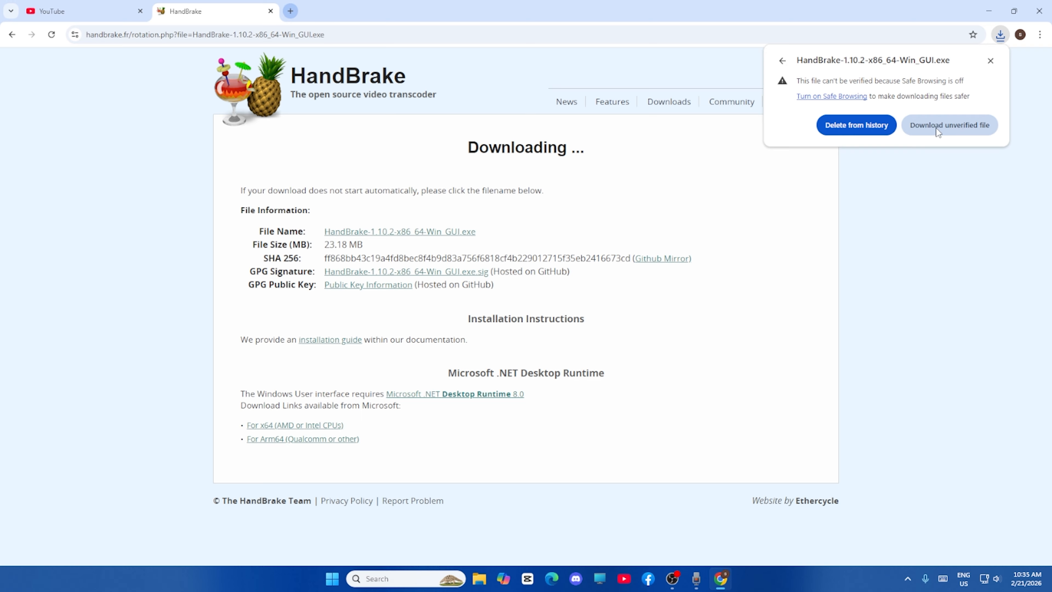
pyautogui.click(833, 95)
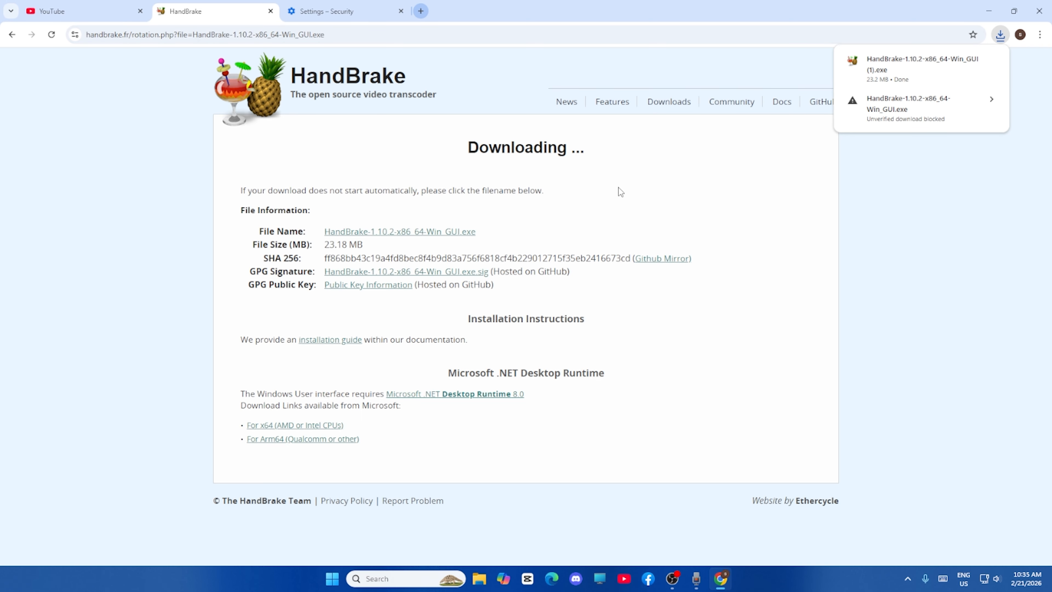
pyautogui.moveTo(975, 87)
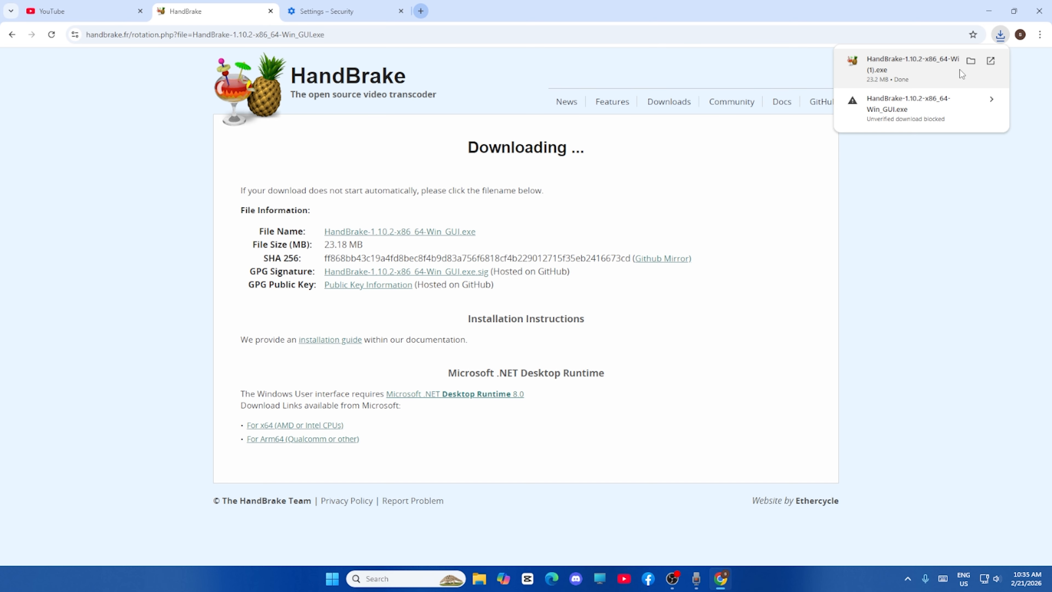
pyautogui.click(969, 62)
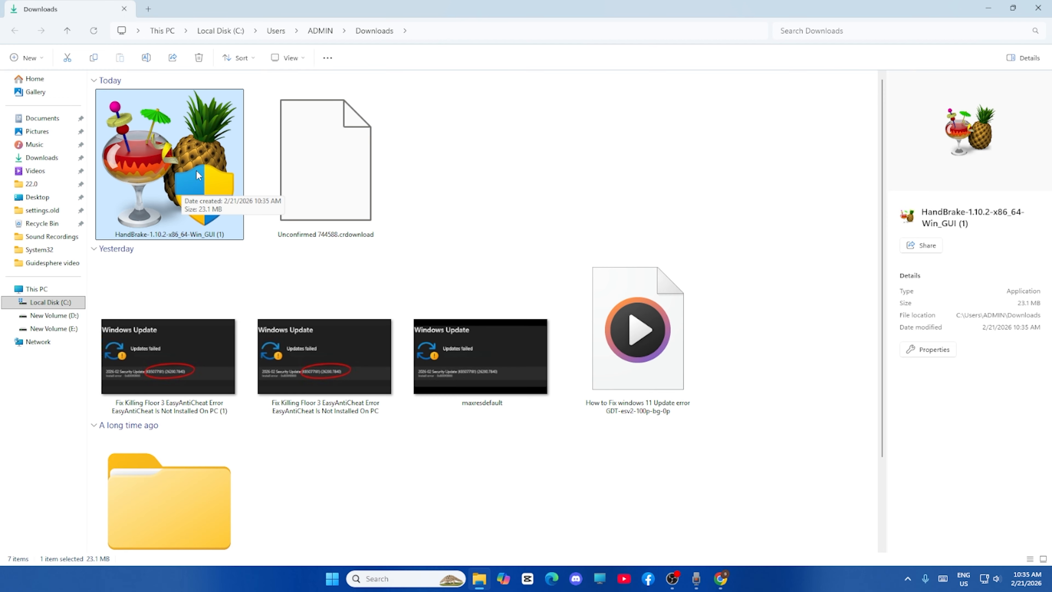
# Run the downloaded HandBrake 1.10.2 installer and continue without removing the previous version
pyautogui.doubleClick(189, 172)
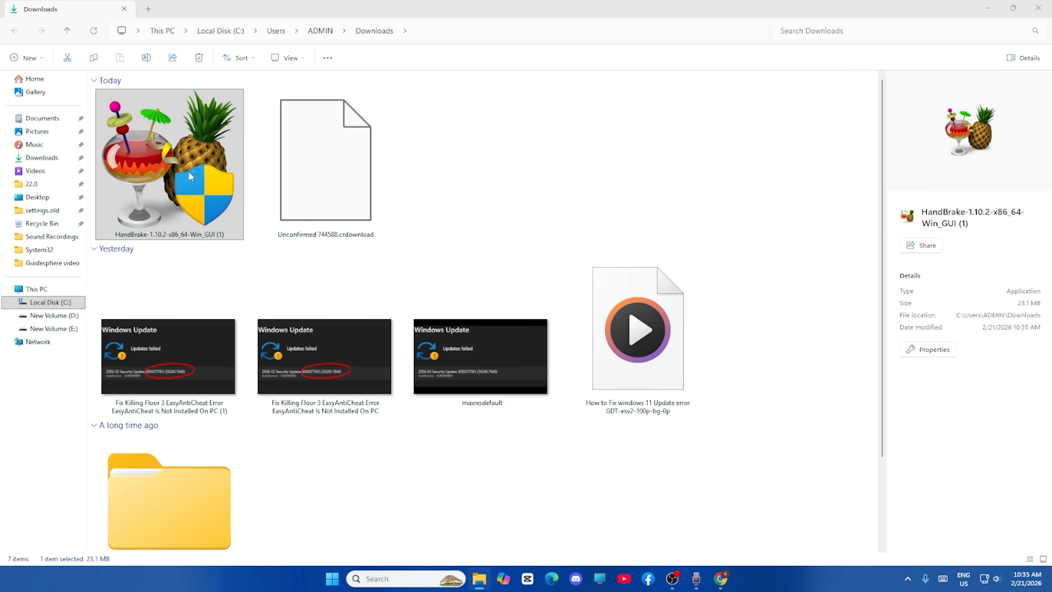
pyautogui.click(988, 9)
pyautogui.click(989, 11)
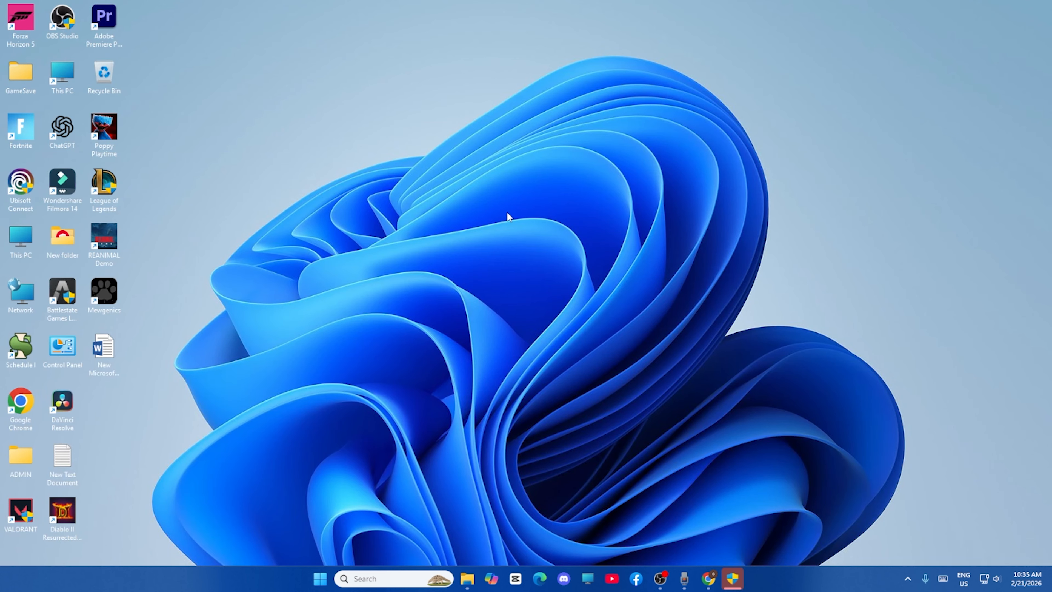
pyautogui.click(732, 578)
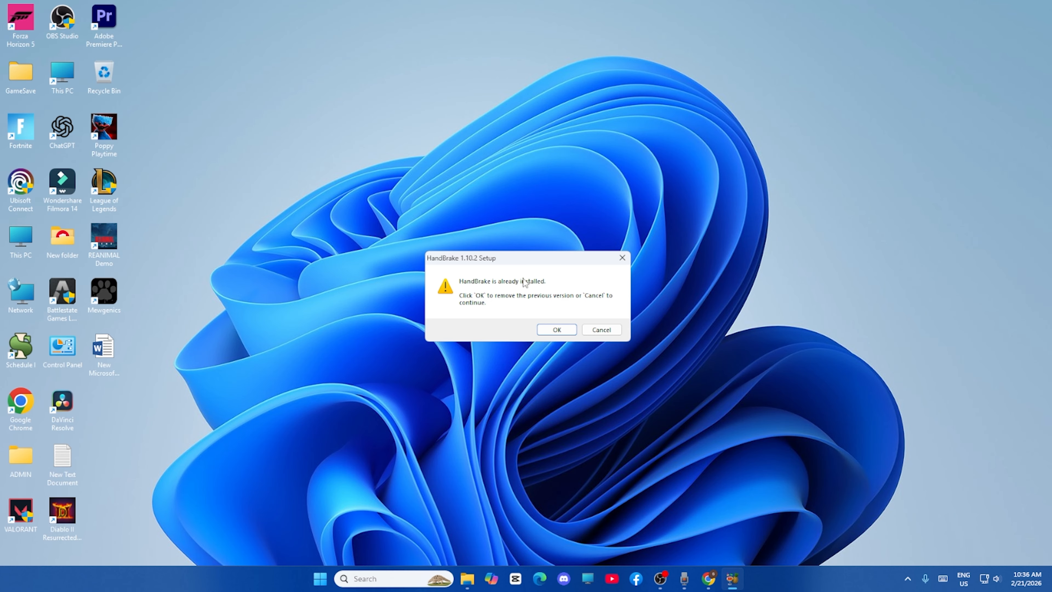
pyautogui.click(611, 332)
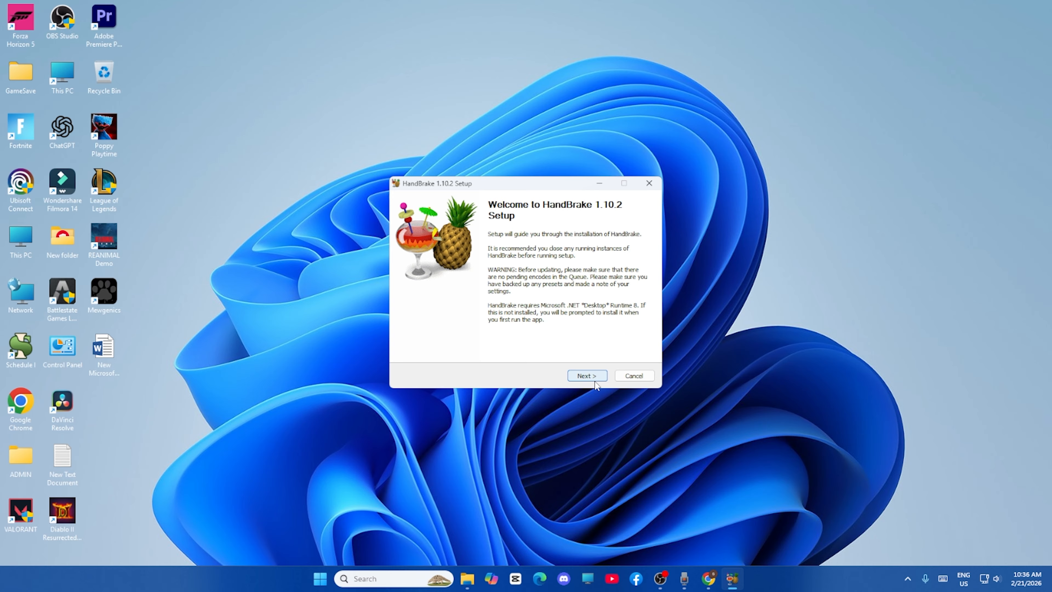
# Accept the license terms and install HandBrake into C:\Program Files\HandBrake, completing the setup wizard
pyautogui.click(596, 385)
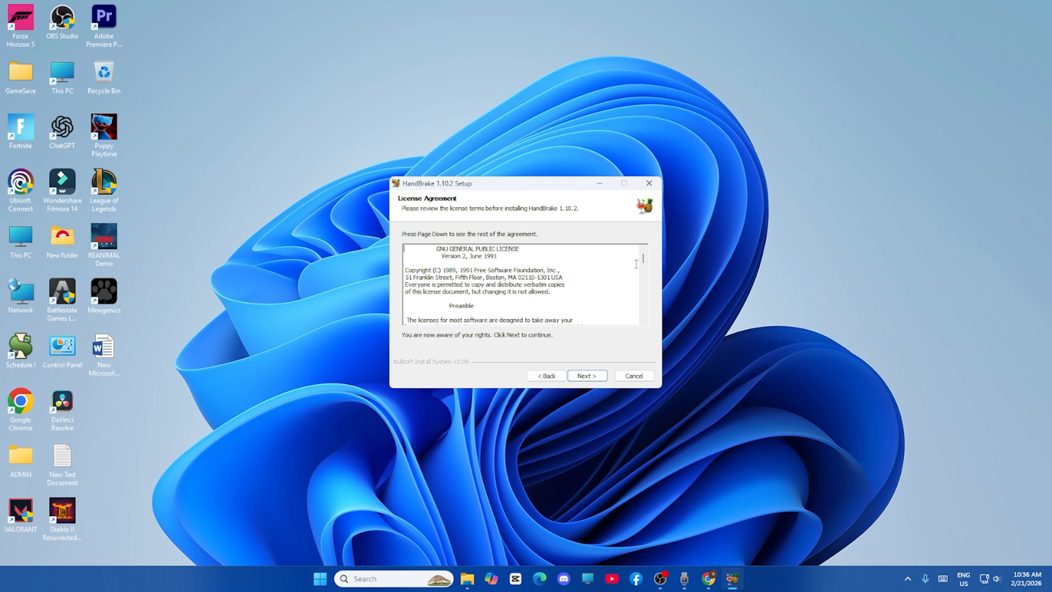
pyautogui.moveTo(643, 260); pyautogui.dragTo(644, 319)
pyautogui.click(587, 376)
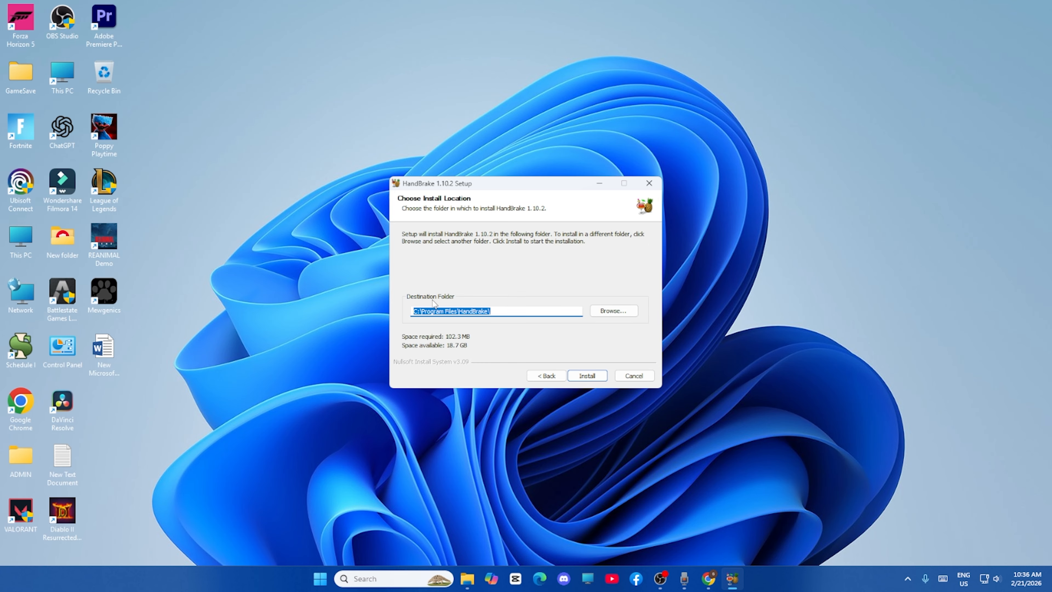
pyautogui.click(586, 375)
pyautogui.click(587, 375)
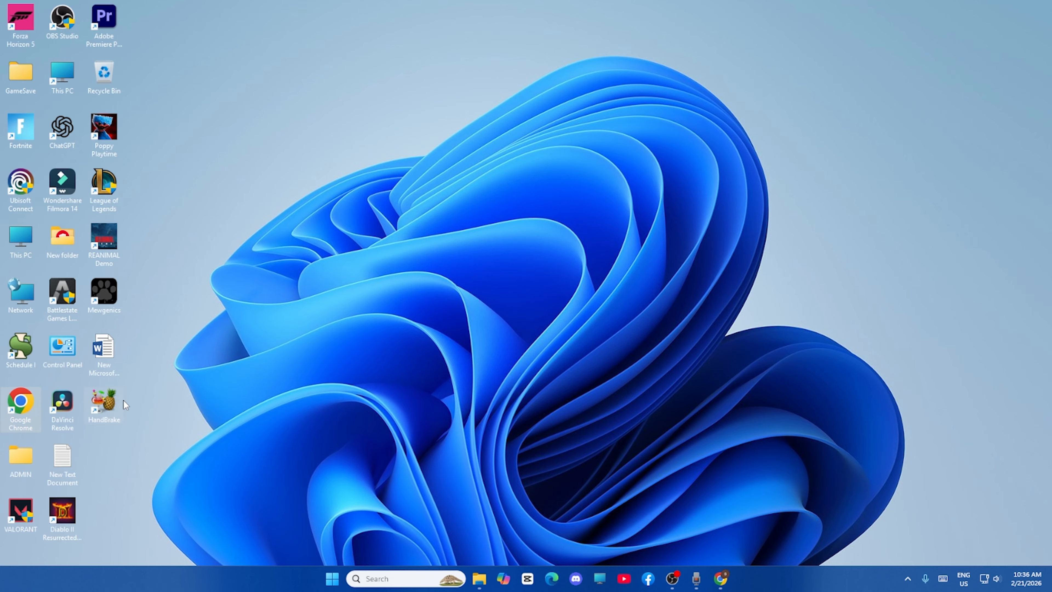
# Launch HandBrake, load the video "How to Use snipping tool in Windows 11" from the Videos folder as source, and maximize the window
pyautogui.doubleClick(111, 406)
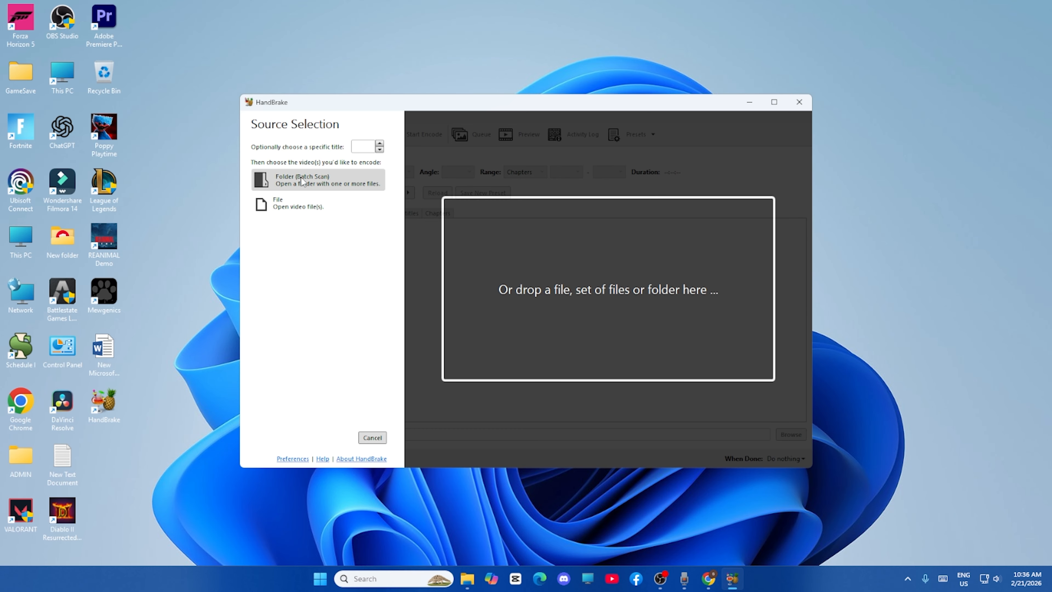
pyautogui.click(295, 209)
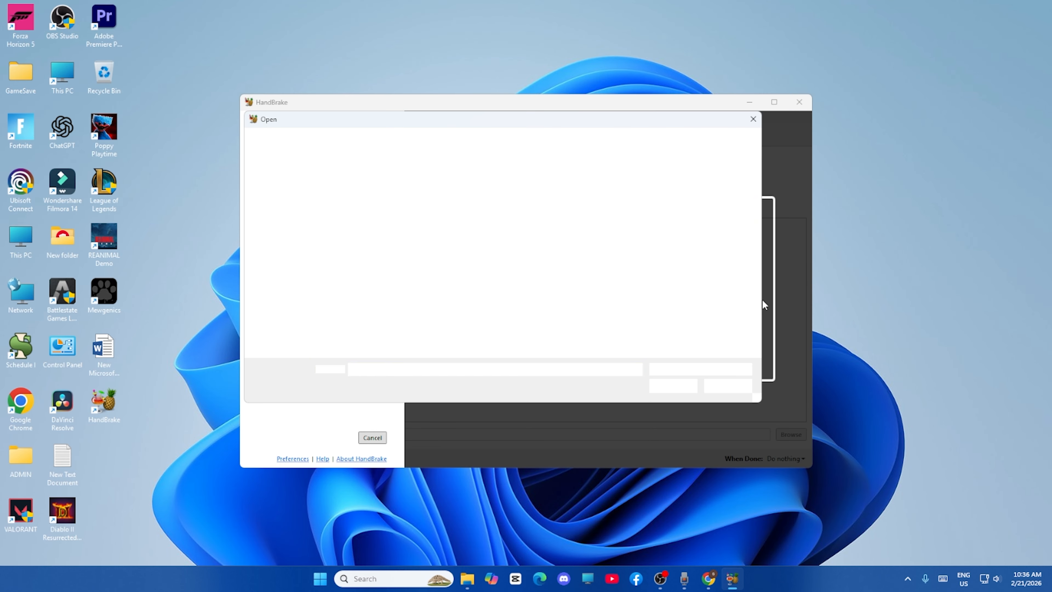
pyautogui.click(727, 386)
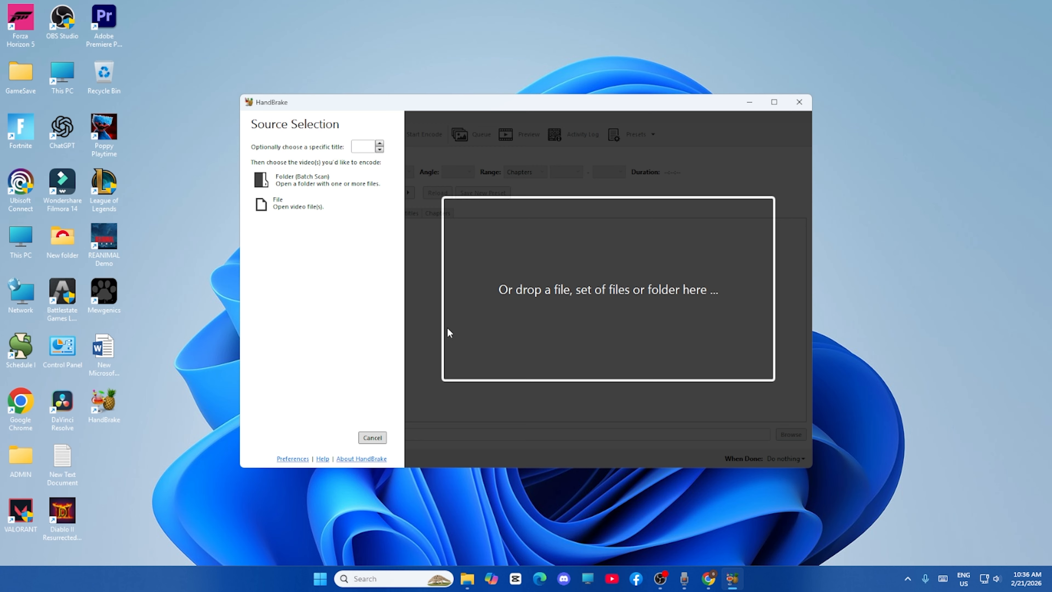
pyautogui.click(309, 205)
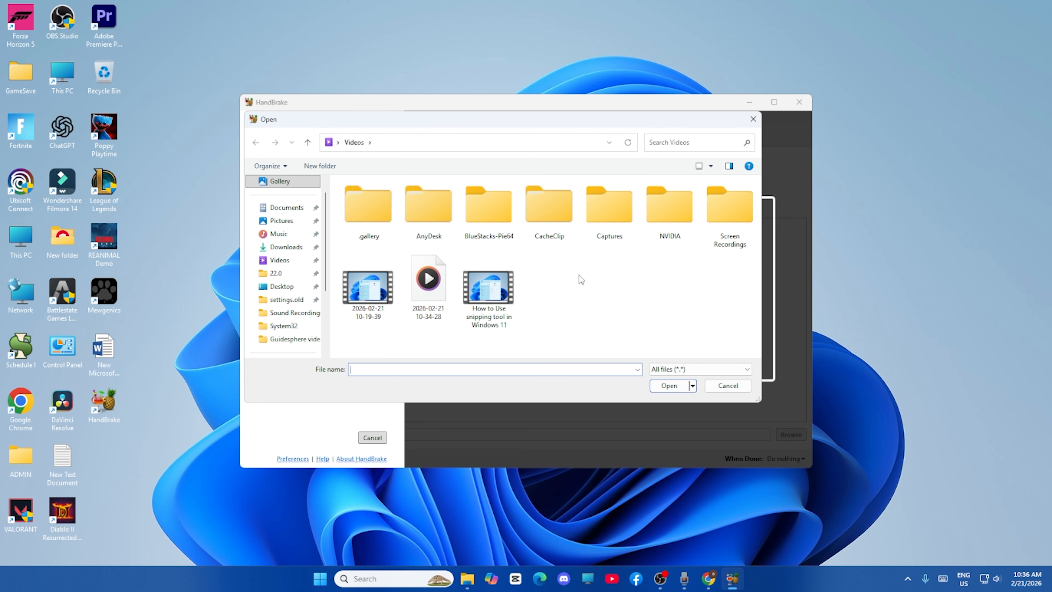
pyautogui.click(293, 265)
pyautogui.click(500, 320)
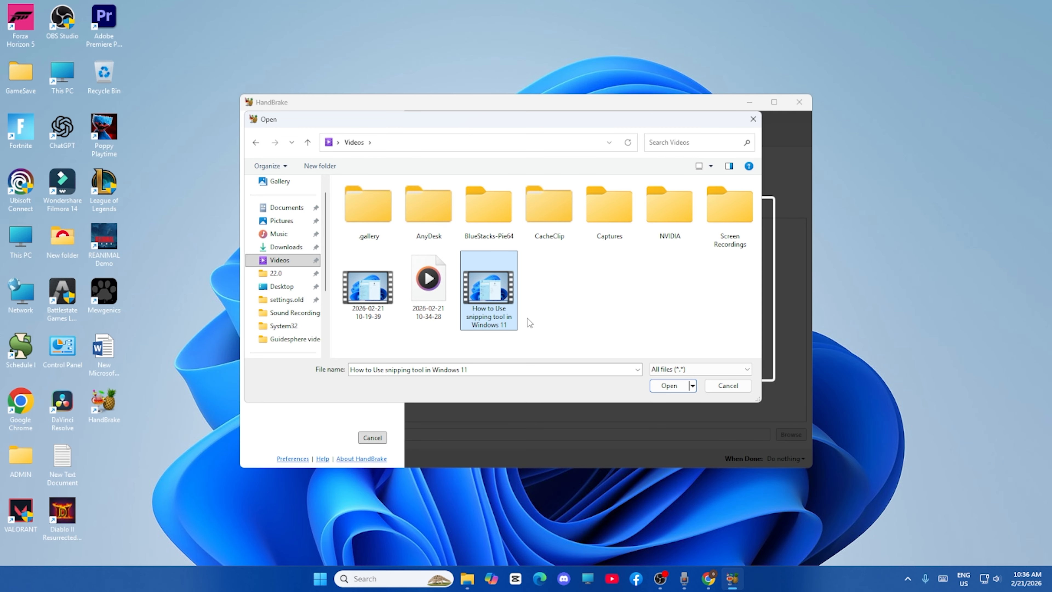
pyautogui.click(669, 385)
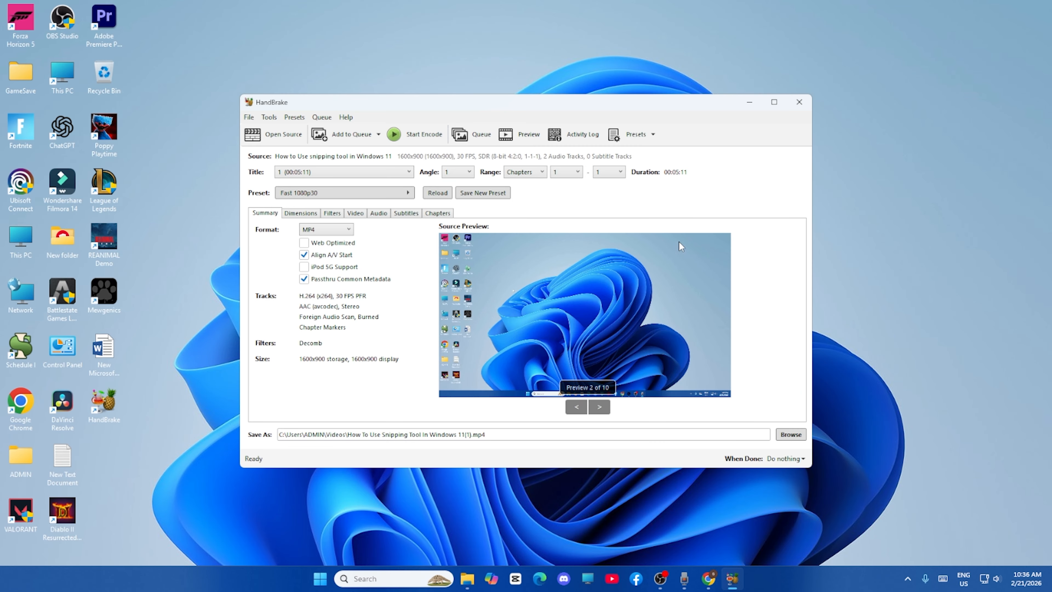
pyautogui.click(773, 102)
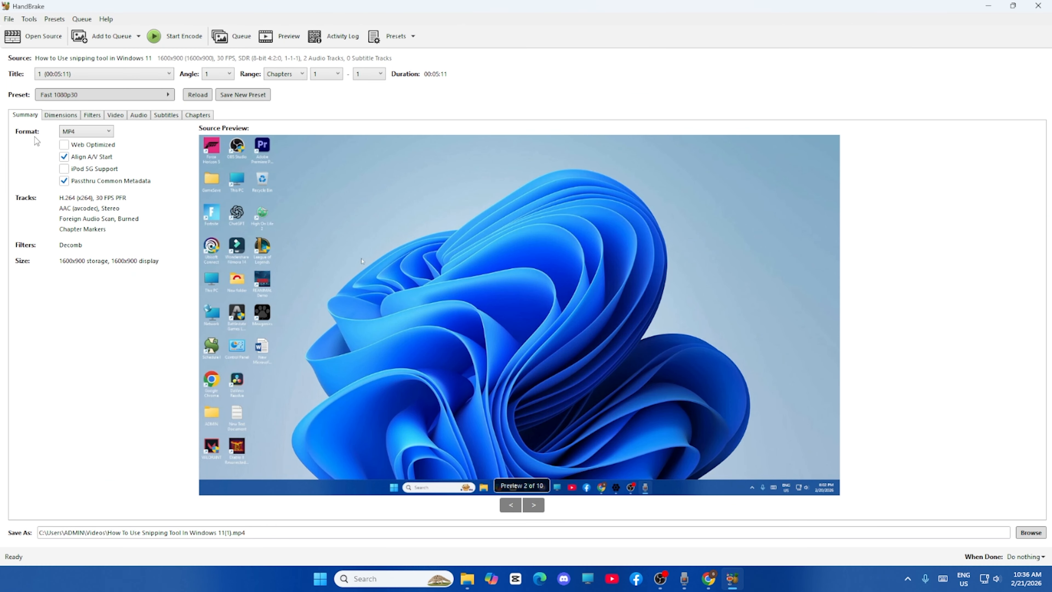
# Set the output format to MP4 and enable Web Optimized
pyautogui.click(108, 131)
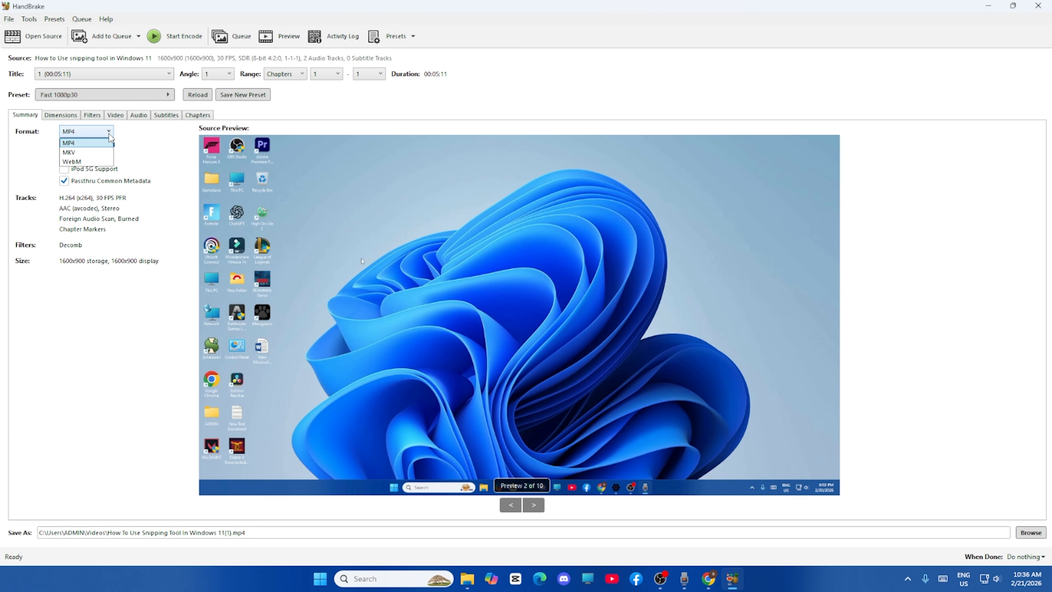
pyautogui.click(97, 144)
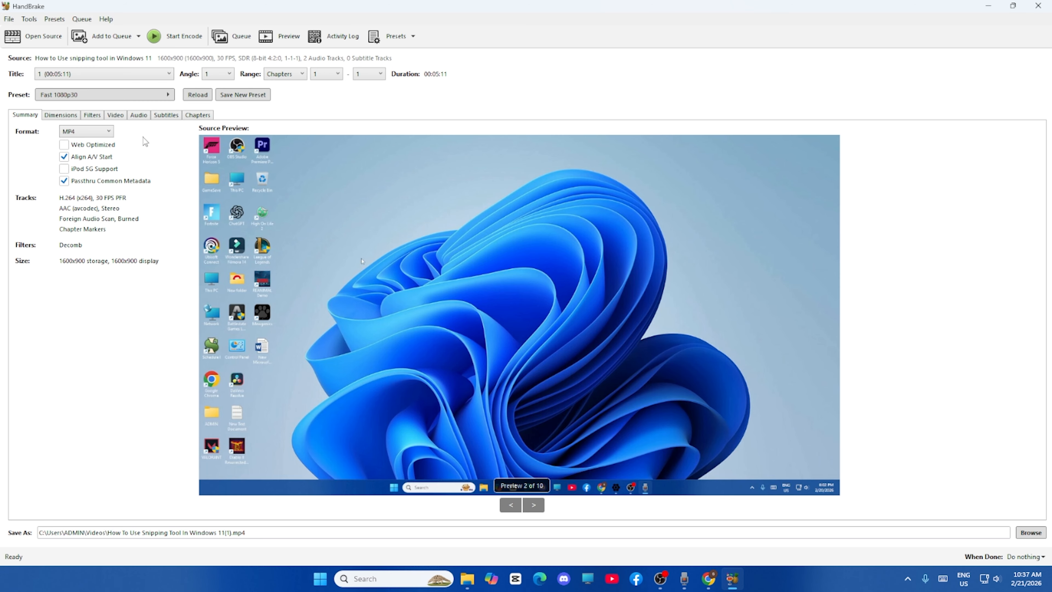
pyautogui.click(65, 145)
# Set the video framerate to Same as source with Constant Framerate
pyautogui.click(117, 119)
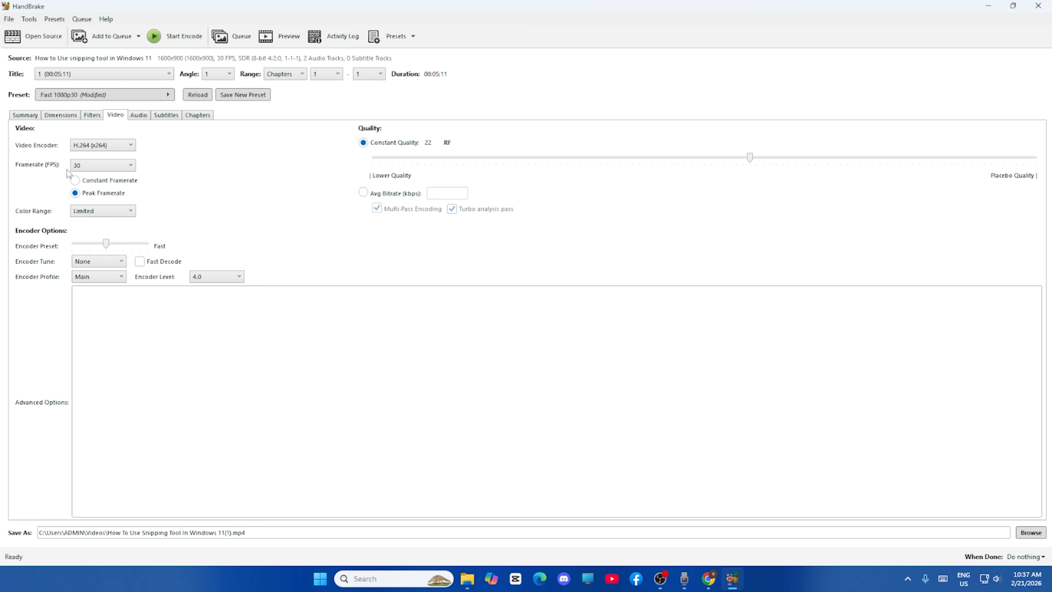
pyautogui.click(131, 165)
pyautogui.click(120, 175)
pyautogui.click(126, 185)
# Try to save the output over the existing "How to Use snipping tool in Windows 11" file in the Videos folder
pyautogui.click(1028, 533)
pyautogui.click(237, 189)
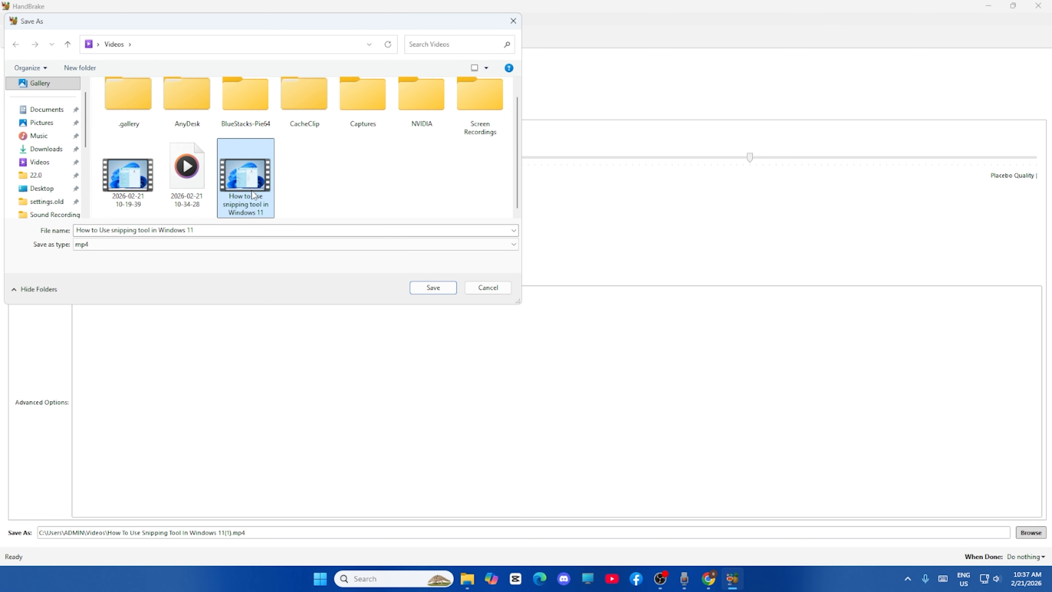
pyautogui.click(433, 288)
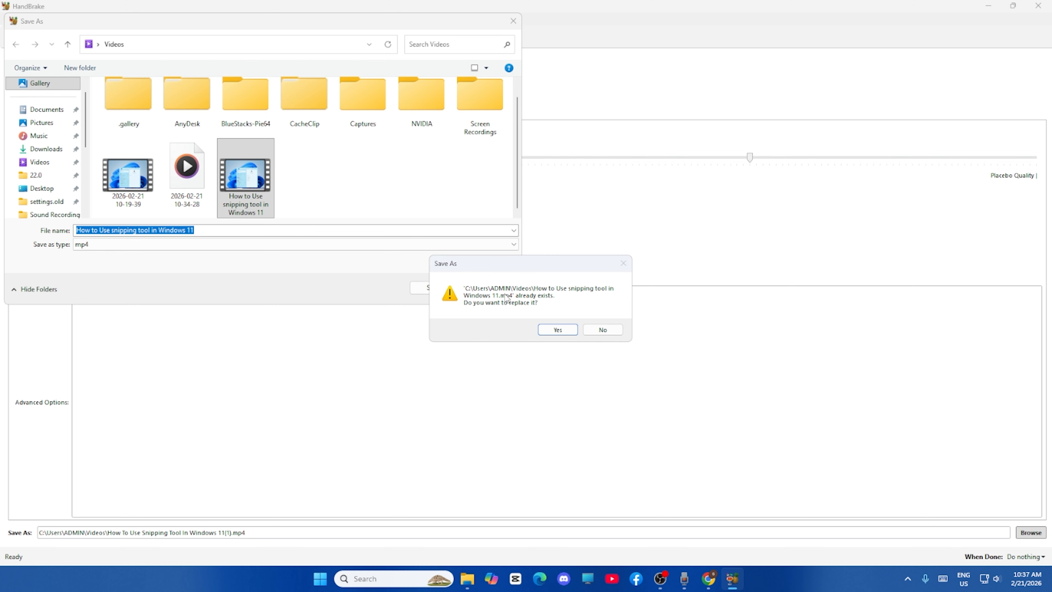
pyautogui.click(555, 330)
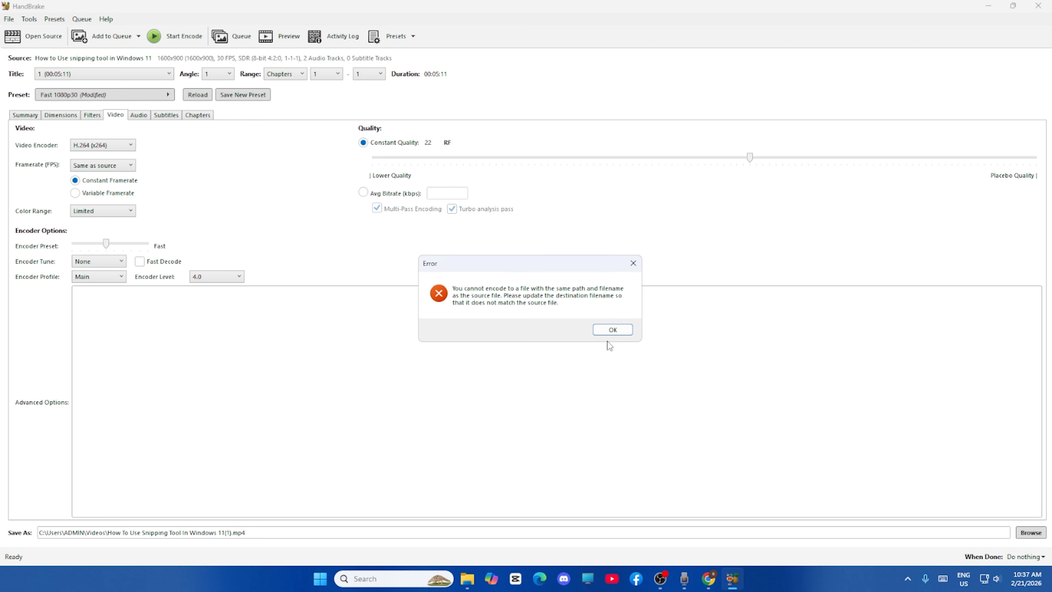
pyautogui.click(609, 335)
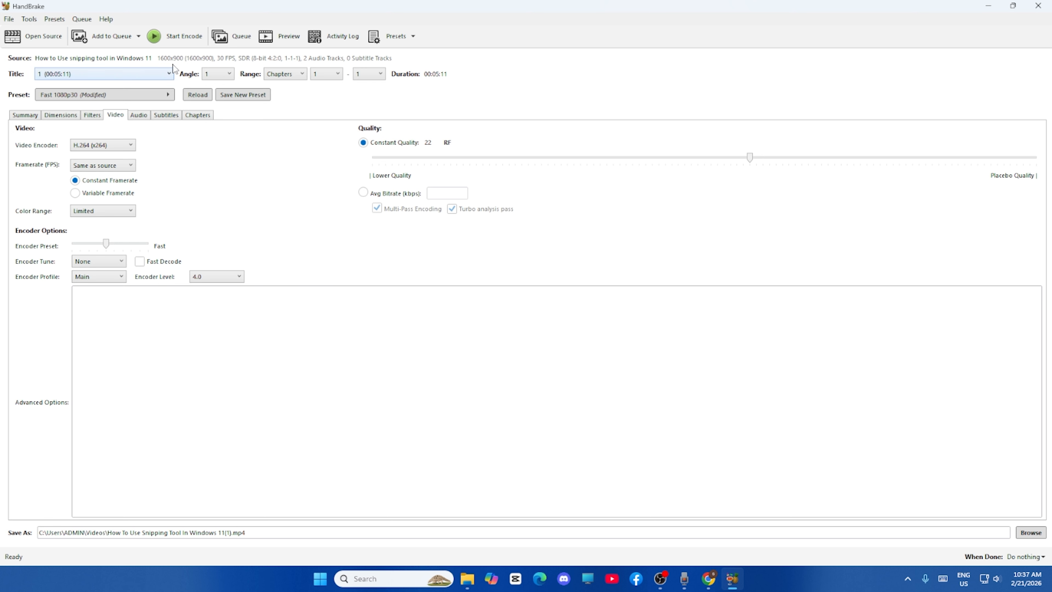
# Start encoding the video with the current settings
pyautogui.click(169, 40)
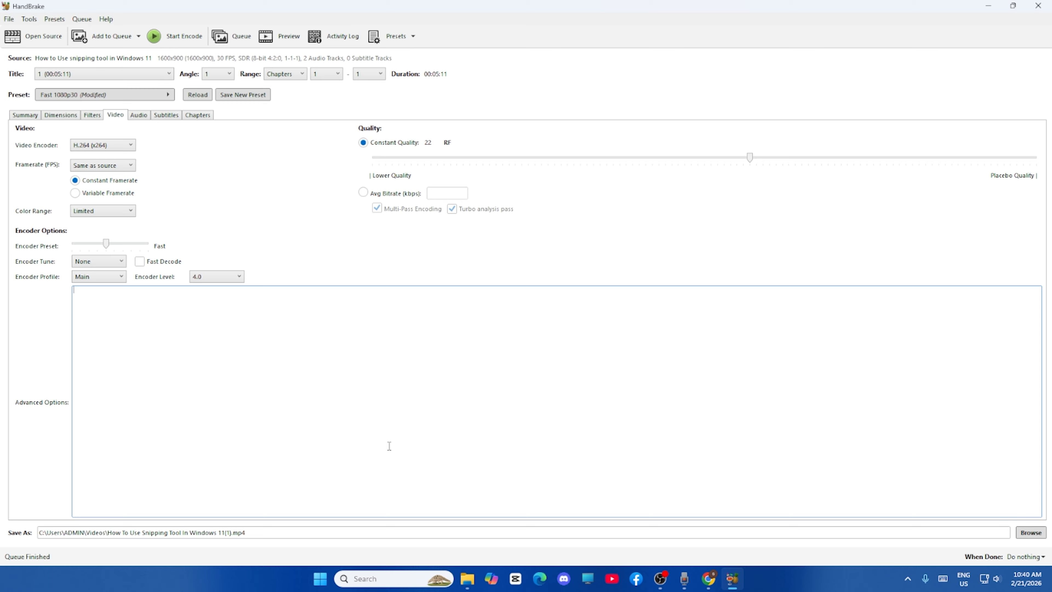
# Copy the full path of the encoded output file
pyautogui.moveTo(42, 529); pyautogui.dragTo(243, 537)
pyautogui.rightClick(243, 537)
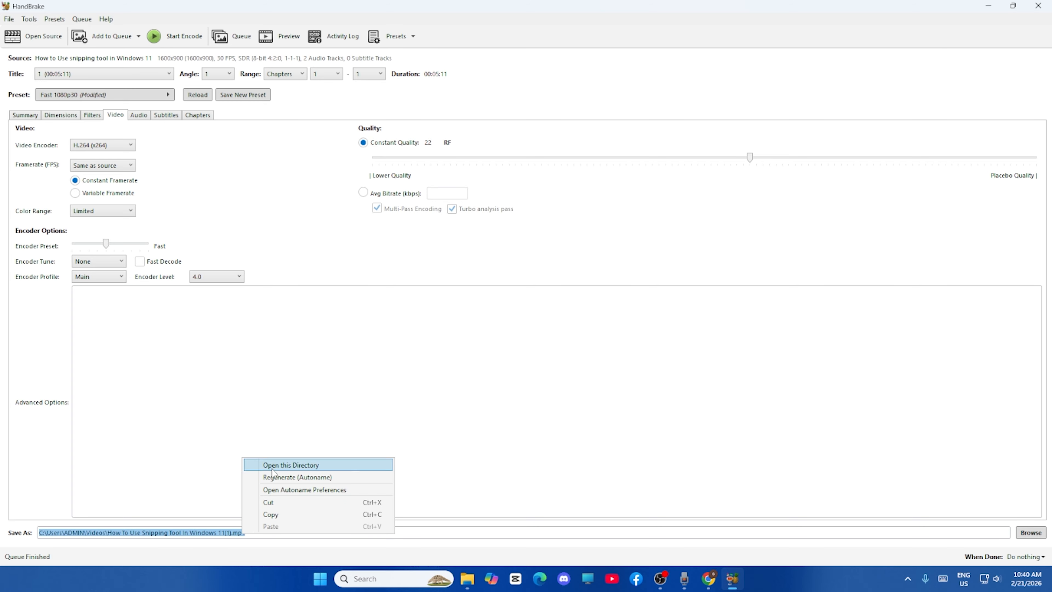
pyautogui.click(271, 516)
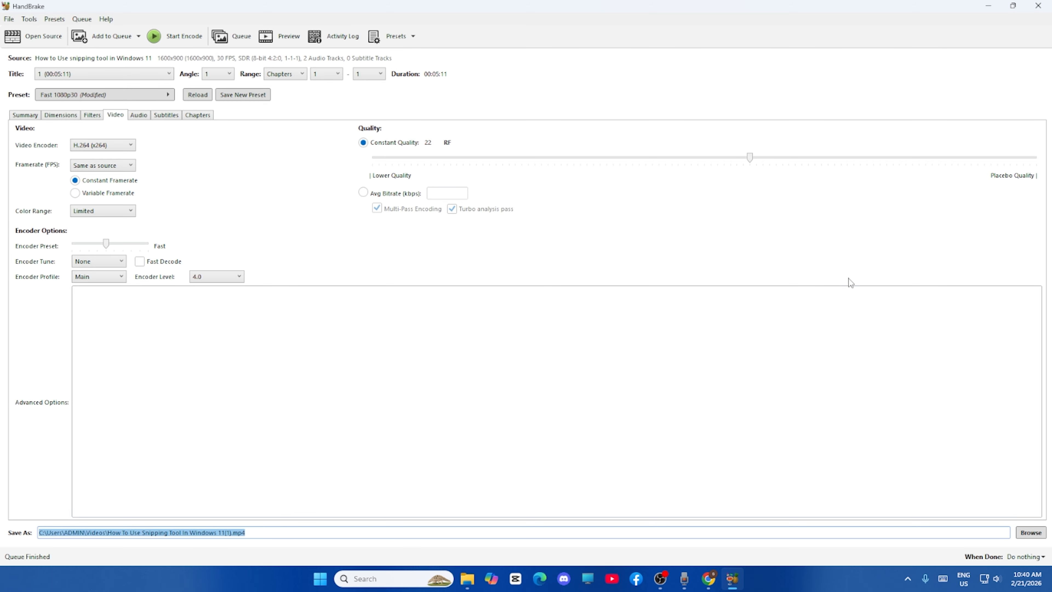
# Switch to File Explorer, go to This PC, open the encoded video through the copied path, and close the Explorer window
pyautogui.click(987, 7)
pyautogui.click(467, 580)
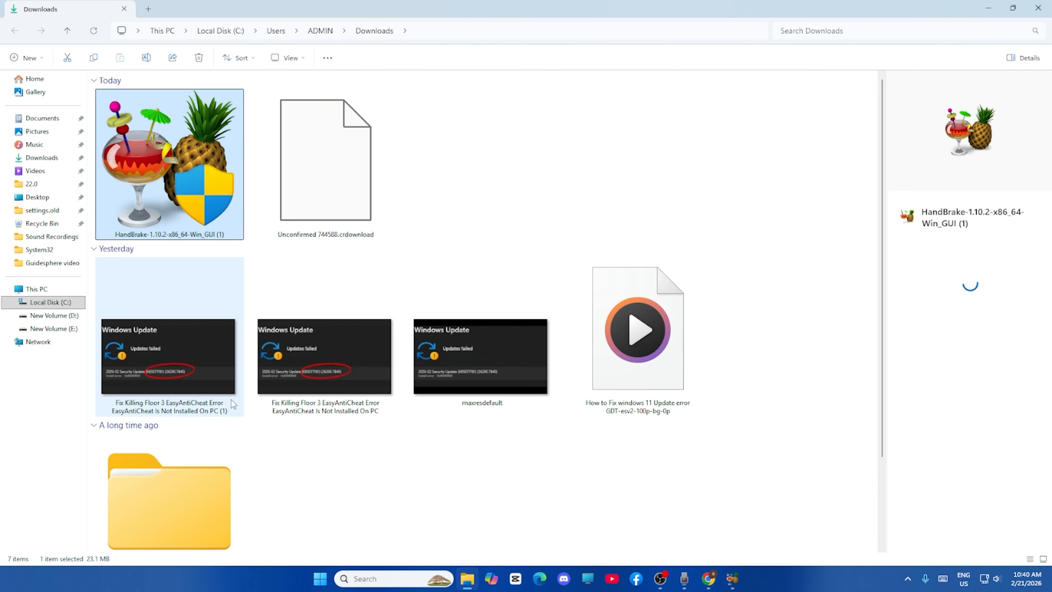
pyautogui.click(39, 288)
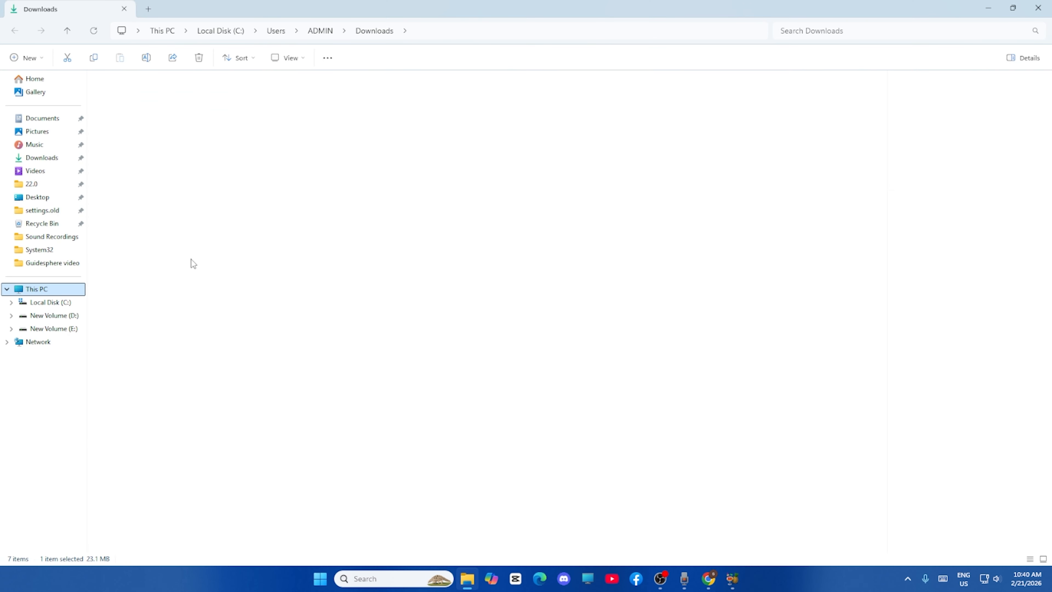
pyautogui.click(336, 28)
pyautogui.press('BackSpace')
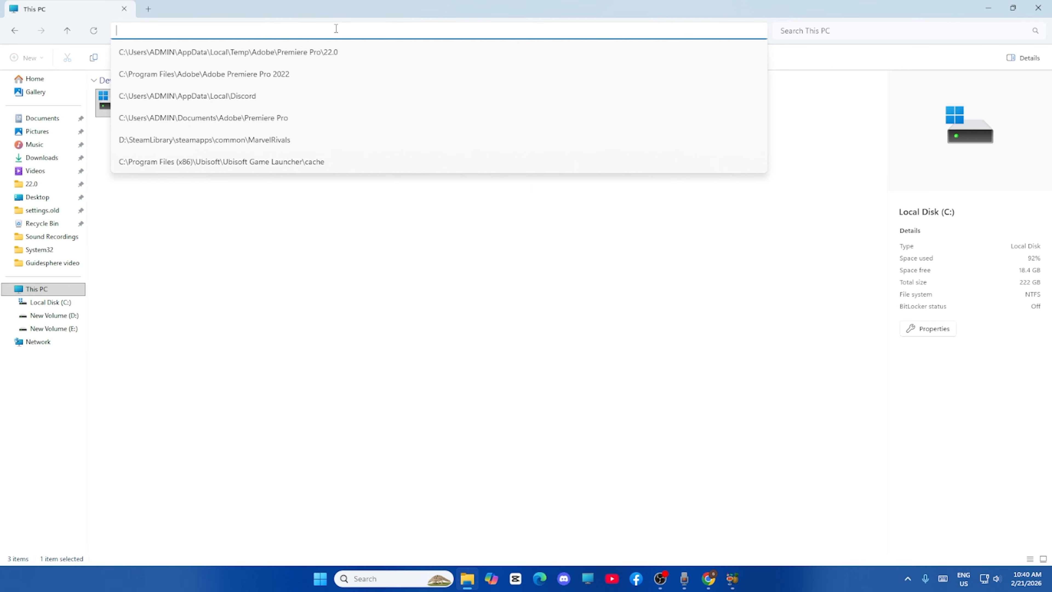
pyautogui.hotkey('ctrl', 'v')
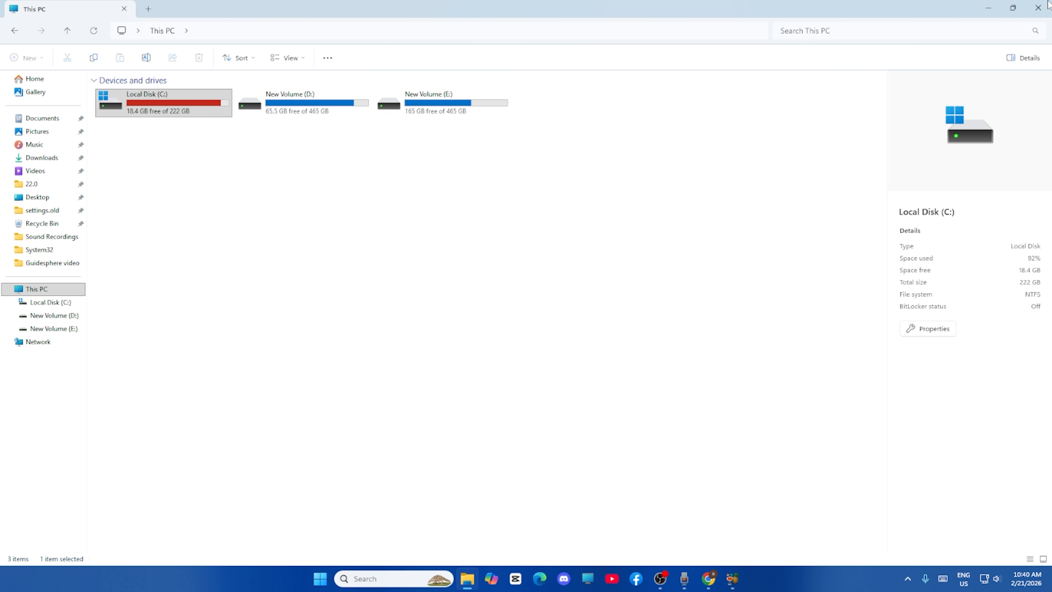
pyautogui.click(1038, 8)
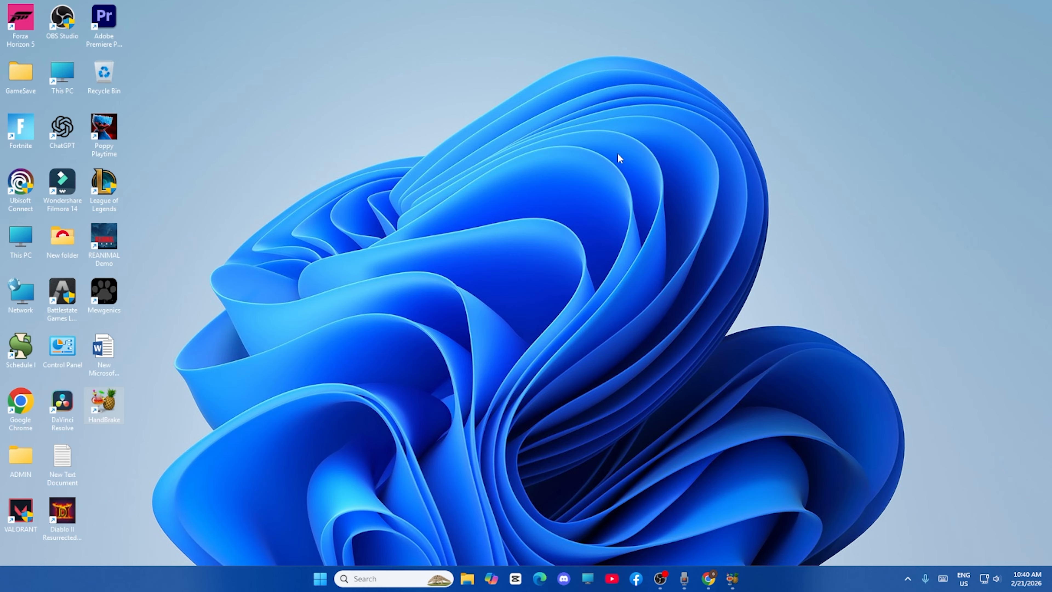